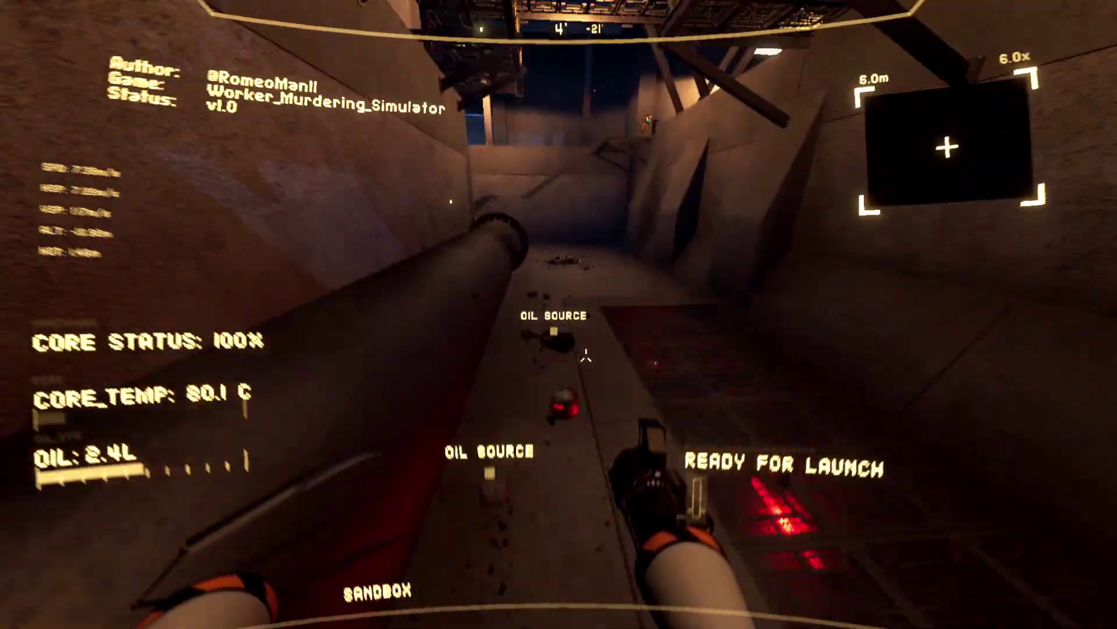
key(space)
click(548, 330)
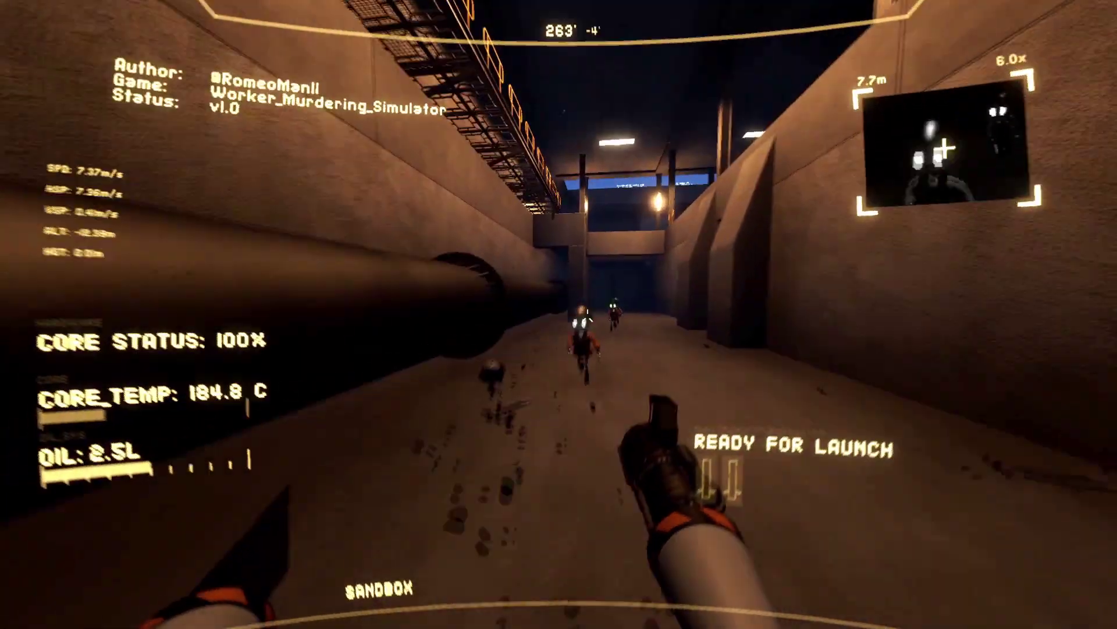
click(559, 331)
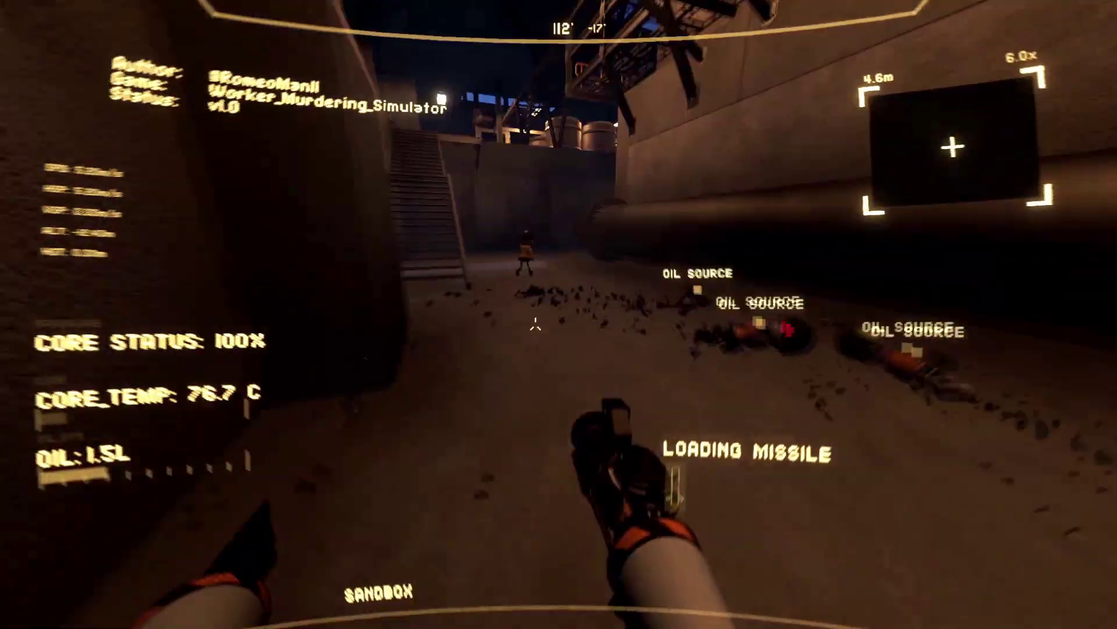